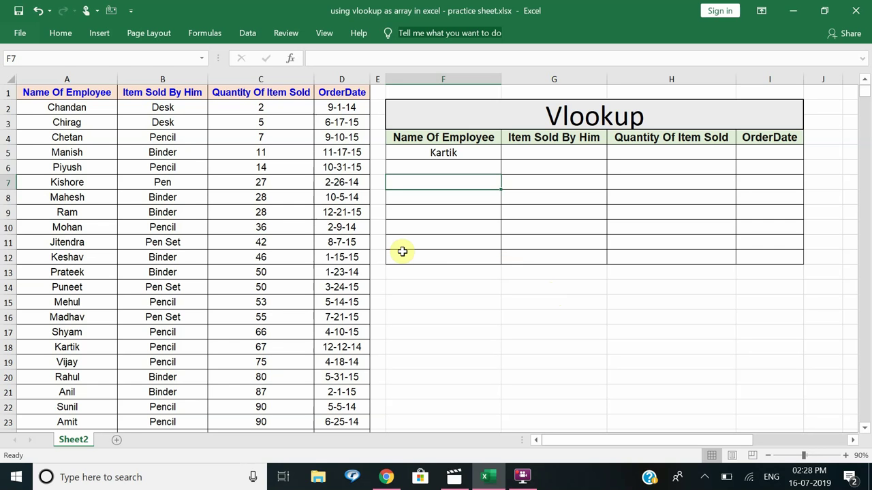
# - Review the data, Kartik's Pencil row and the Item Sold, Quantity and OrderDate result headings
pyautogui.scroll(-4, 402, 252)
pyautogui.scroll(-3, 401, 252)
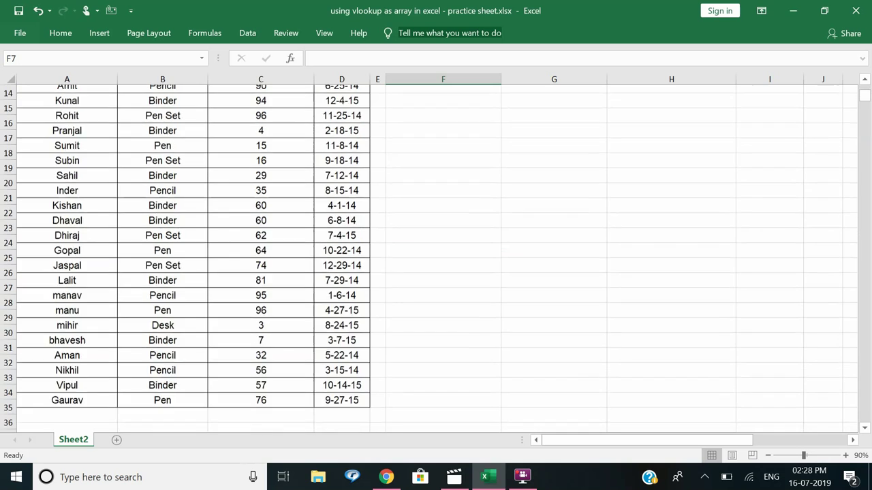
pyautogui.scroll(-2, 402, 252)
pyautogui.scroll(8, 402, 252)
pyautogui.scroll(2, 436, 251)
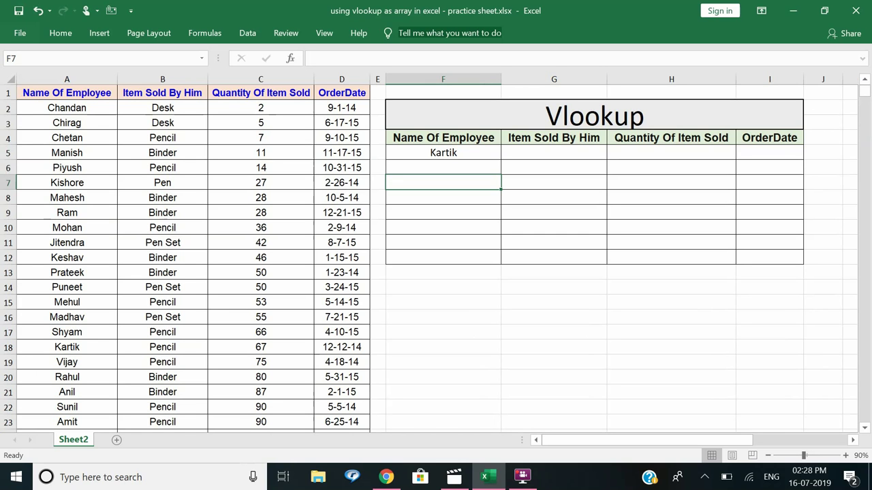
pyautogui.click(164, 349)
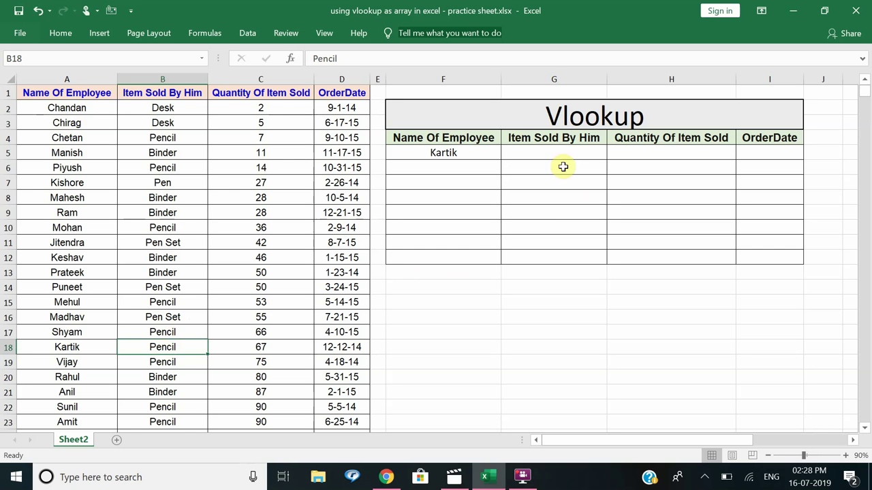
pyautogui.click(559, 141)
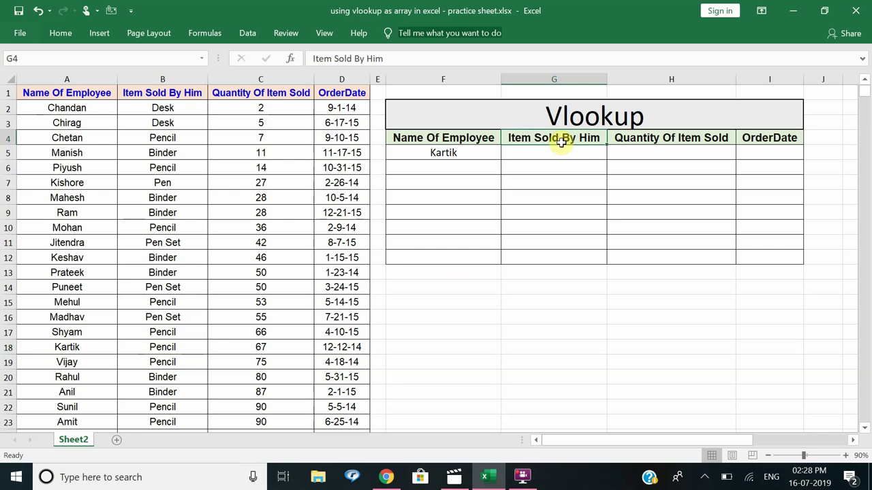
pyautogui.click(642, 138)
pyautogui.click(771, 141)
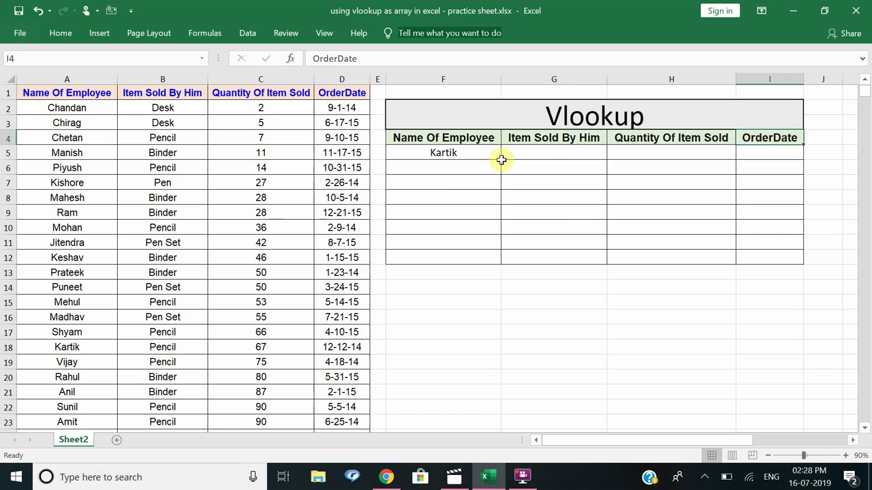
# - Start a VLOOKUP in G5 with F5 as lookup value and A2:D44 as the table
pyautogui.click(527, 157)
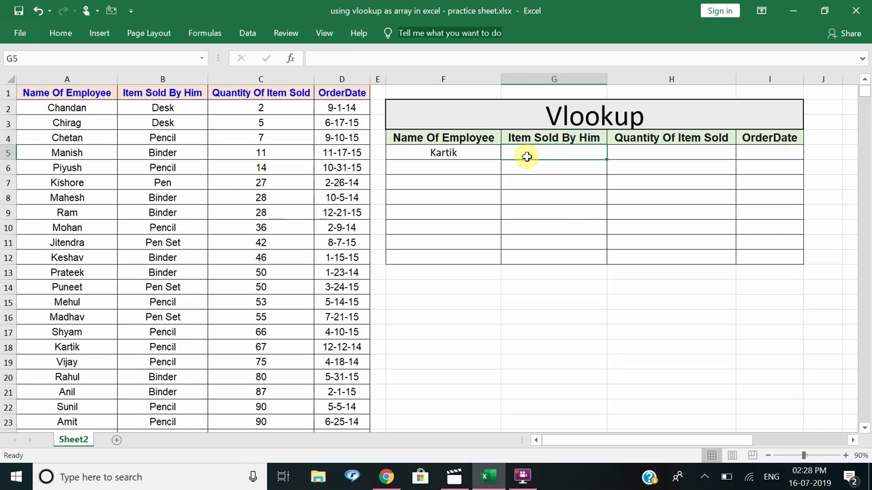
pyautogui.write('=')
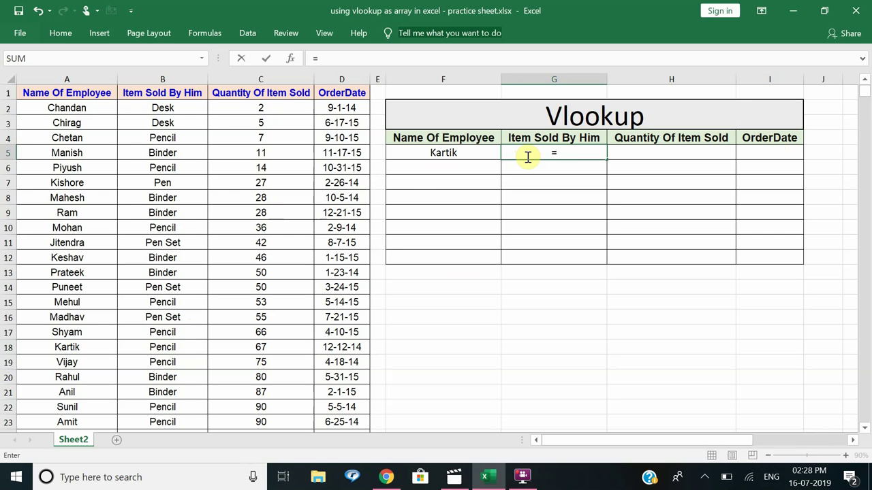
pyautogui.write('vlook')
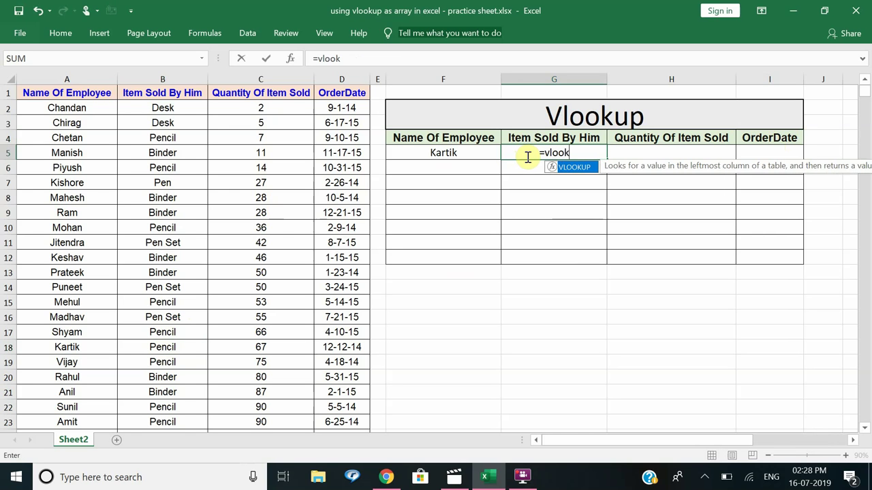
pyautogui.write('up(')
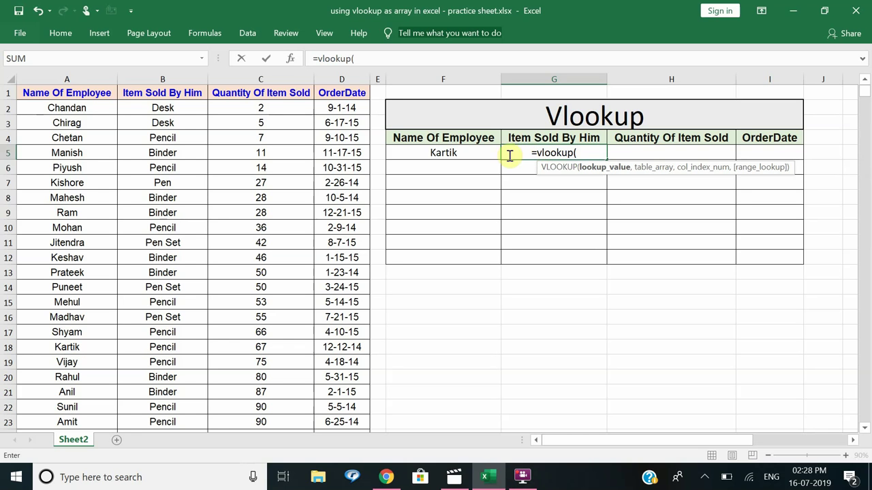
pyautogui.click(458, 154)
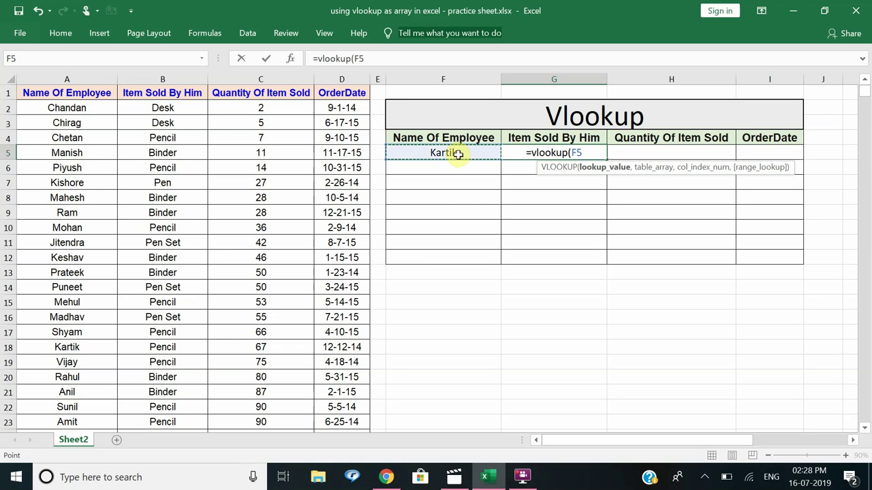
pyautogui.write(',')
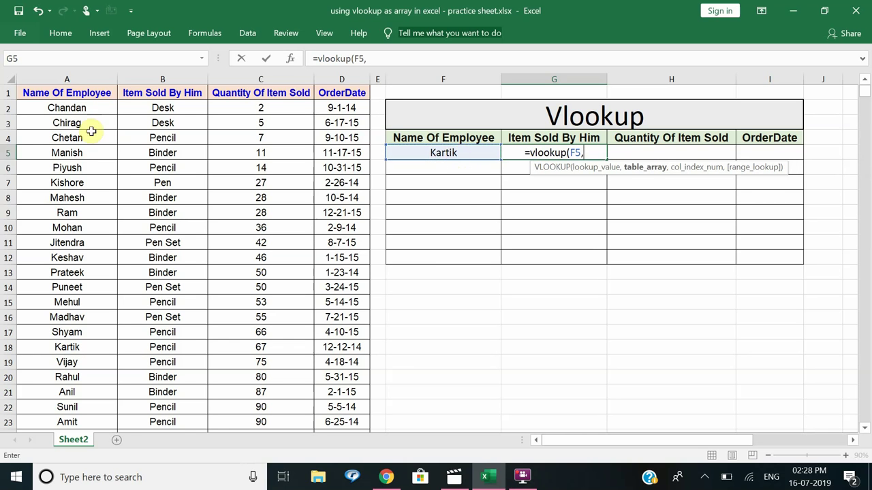
pyautogui.click(64, 111)
pyautogui.hotkey('shift', 'Right')
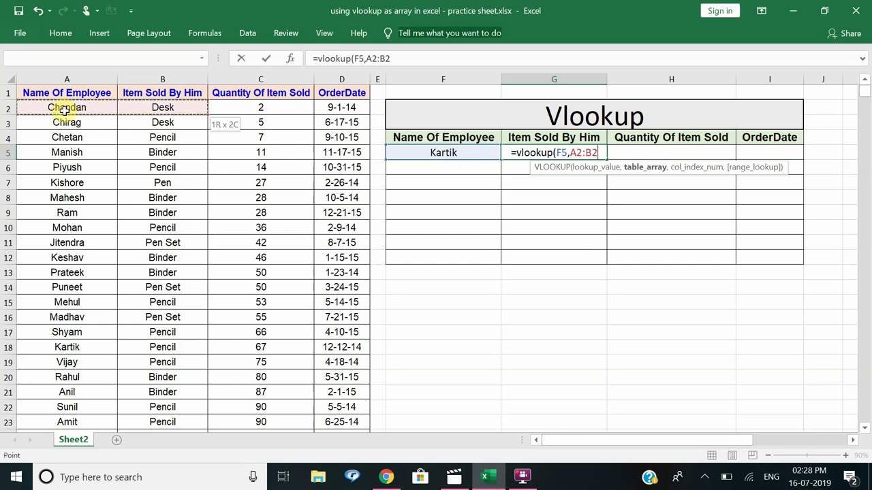
pyautogui.hotkey('shift', 'Right')
pyautogui.hotkey('shift', 'Right')
pyautogui.hotkey('shift', 'Down')
pyautogui.hotkey('shift', 'Down')
pyautogui.hotkey('shift', 'Down')
pyautogui.hotkey('shift', 'Down')
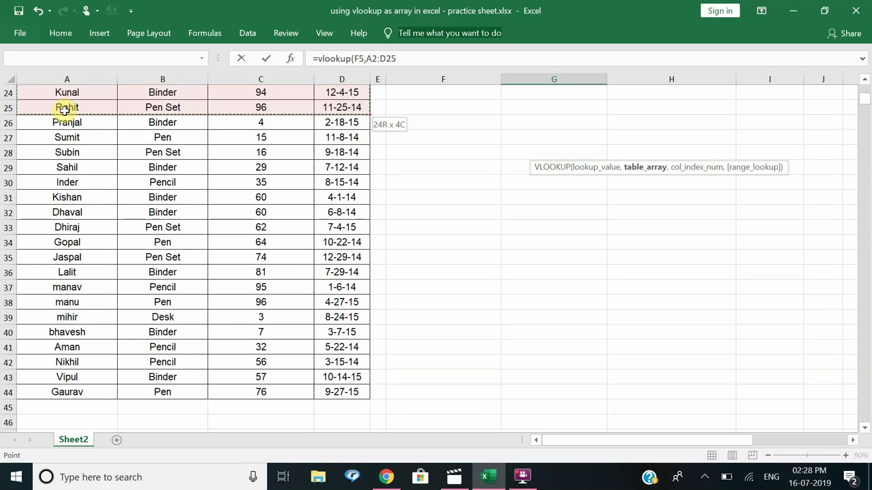
pyautogui.hotkey('shift', 'Down')
pyautogui.hotkey('shift', 'Down')
pyautogui.hotkey('shift', 'Down')
pyautogui.hotkey('shift', 'Down')
pyautogui.hotkey('shift', 'Down')
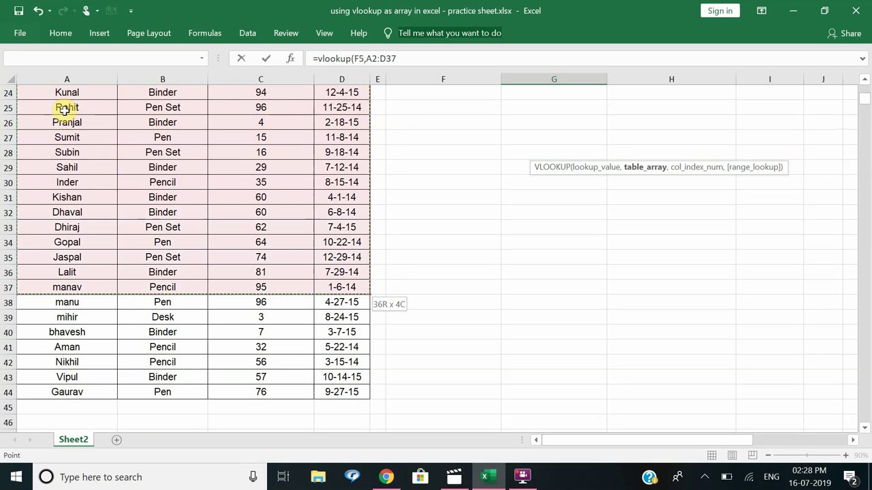
pyautogui.hotkey('shift', 'Down')
pyautogui.hotkey('shift', 'Down')
pyautogui.hotkey('shift', 'Down')
pyautogui.hotkey('shift', 'Down')
pyautogui.hotkey('shift', 'Down')
pyautogui.hotkey('shift', 'Down')
pyautogui.hotkey('shift', 'Down')
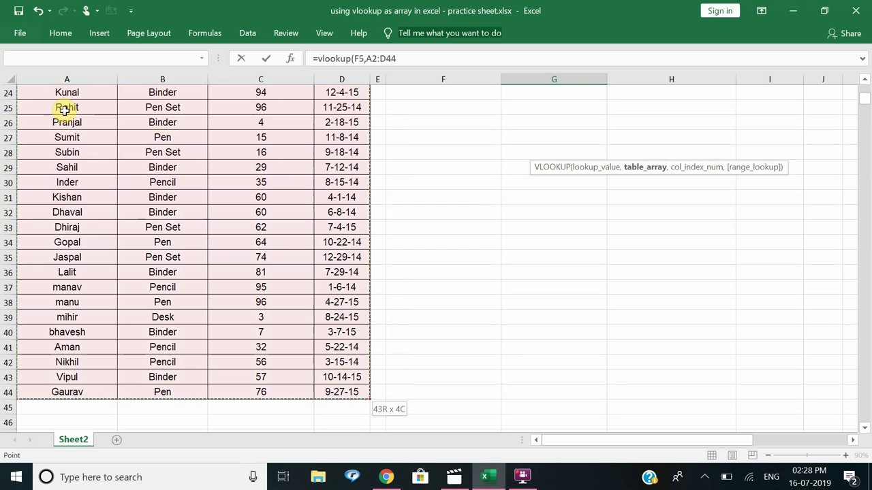
# - Complete the formula with column 2 and exact match 0 so G5 returns Pencil
pyautogui.write(',')
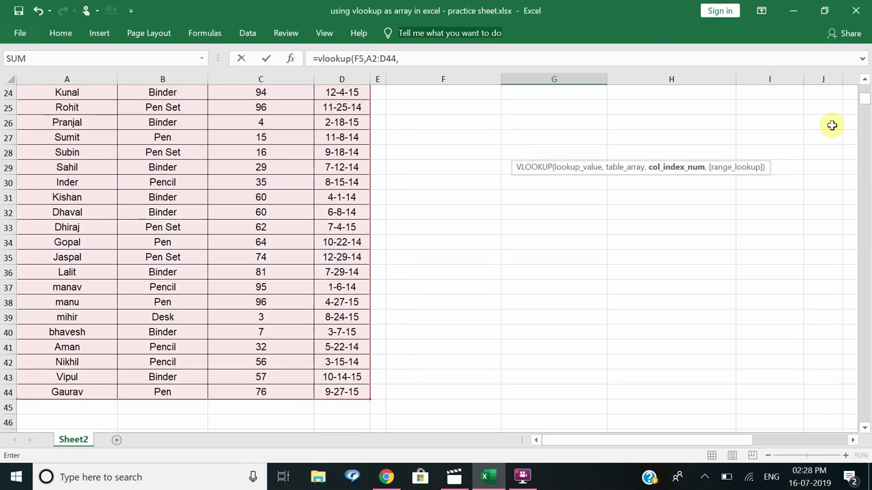
pyautogui.moveTo(867, 105); pyautogui.dragTo(866, 83)
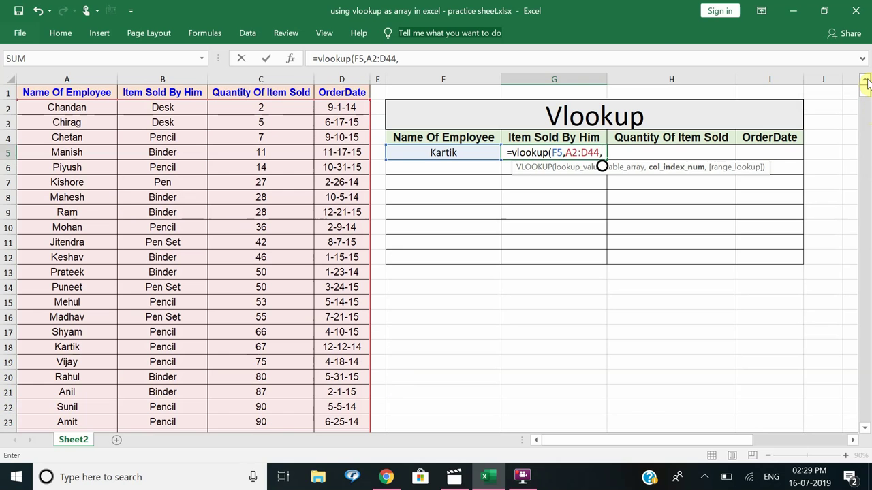
pyautogui.write('2,')
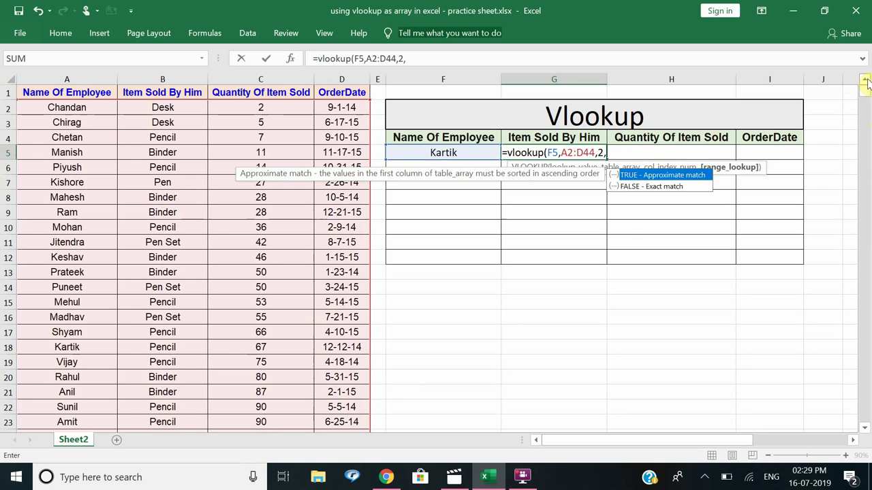
pyautogui.write('0')
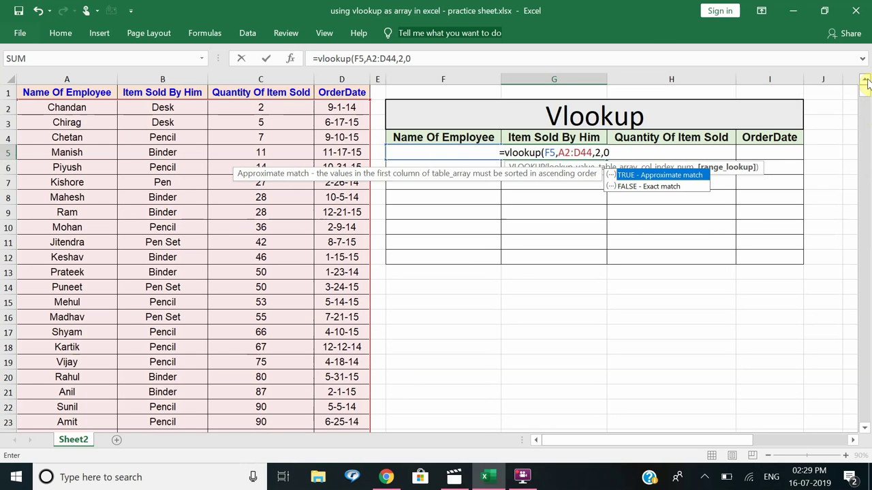
pyautogui.write(')')
pyautogui.press('Return')
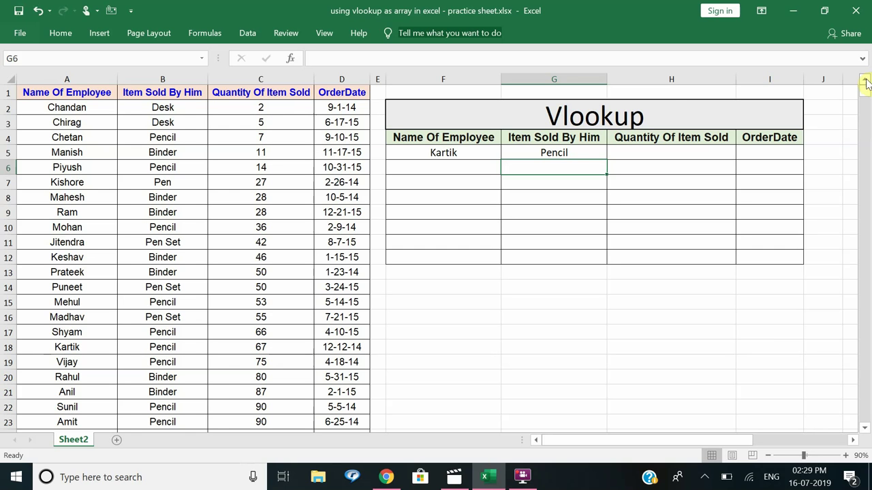
# - Enter manish in F5 and confirm G5 now returns Binder
pyautogui.click(468, 155)
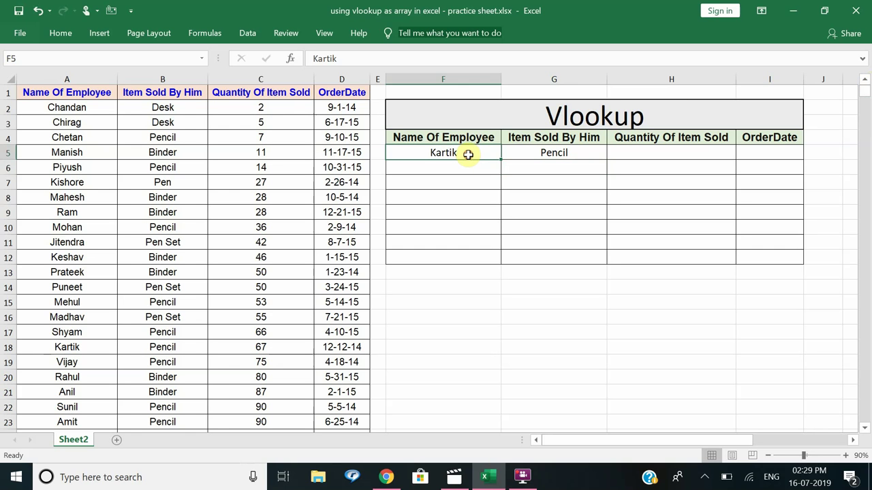
pyautogui.write('m')
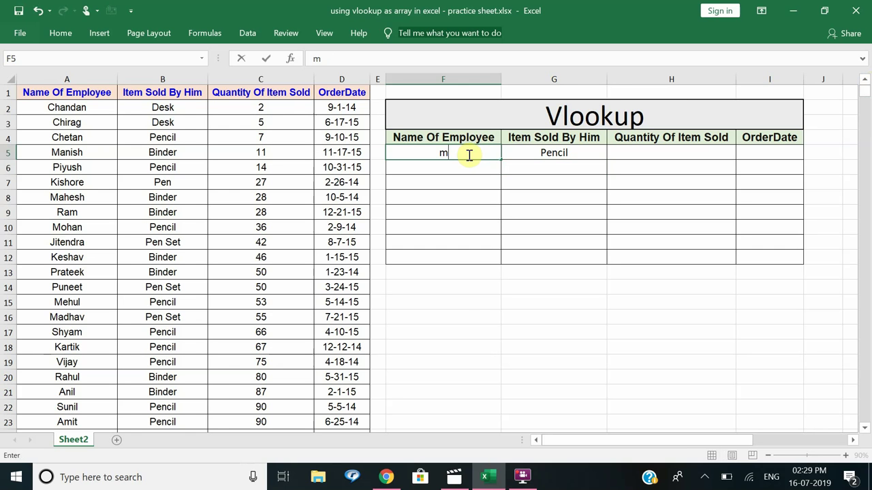
pyautogui.write('anish')
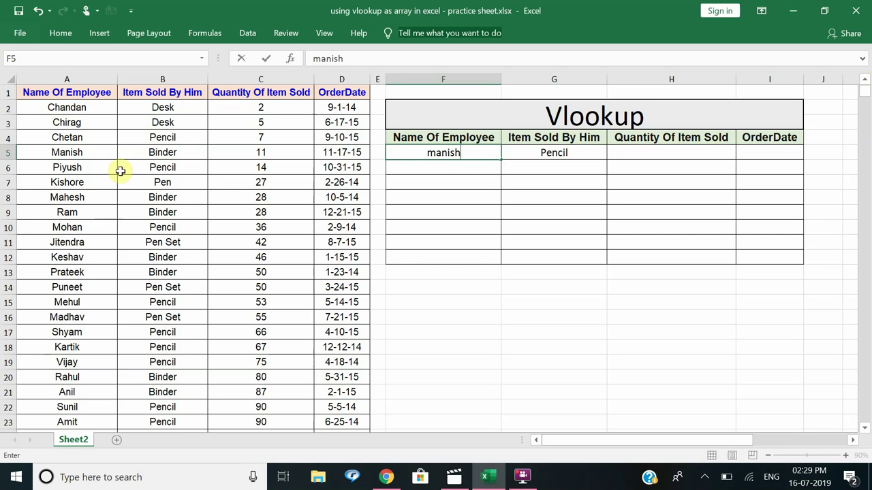
pyautogui.press('Return')
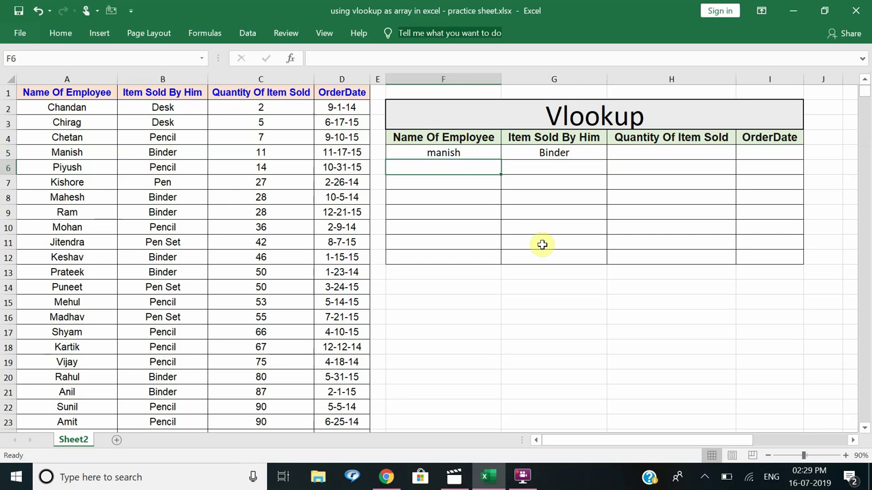
pyautogui.click(558, 155)
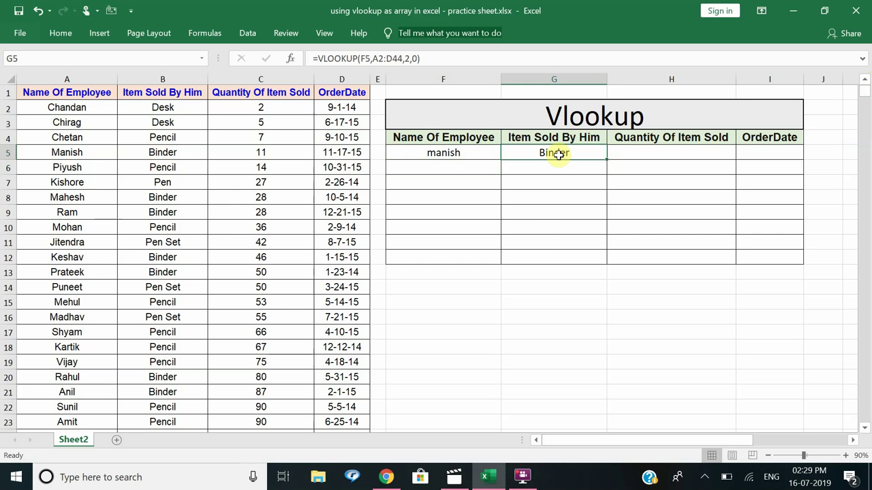
# - Change F5 back to kartik and check G5's lookup formula returns Pencil
pyautogui.click(450, 154)
pyautogui.write('kart')
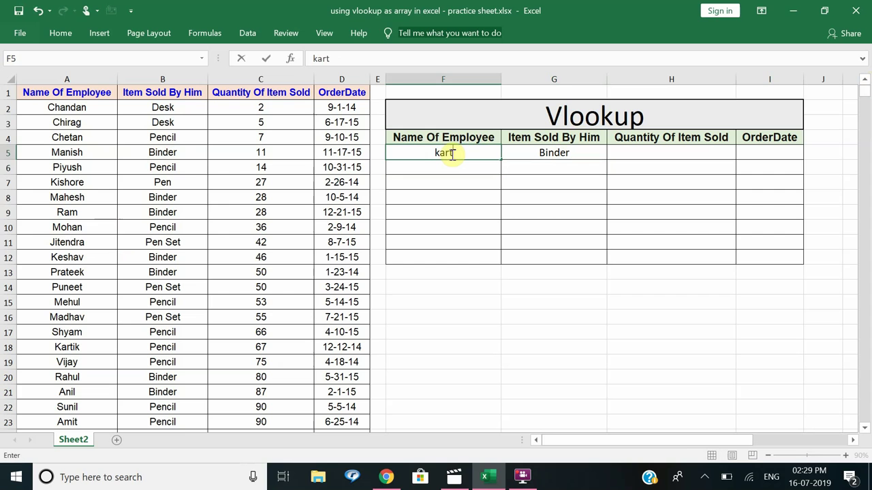
pyautogui.write('ik')
pyautogui.click(474, 305)
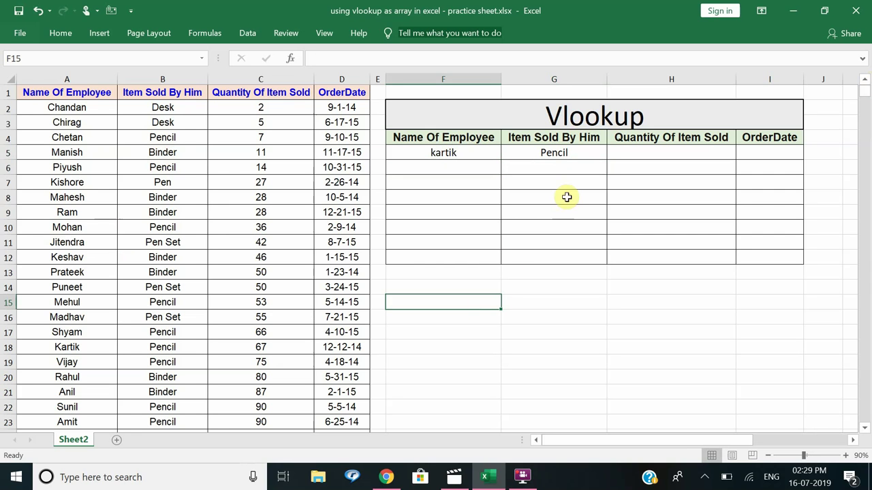
pyautogui.click(558, 155)
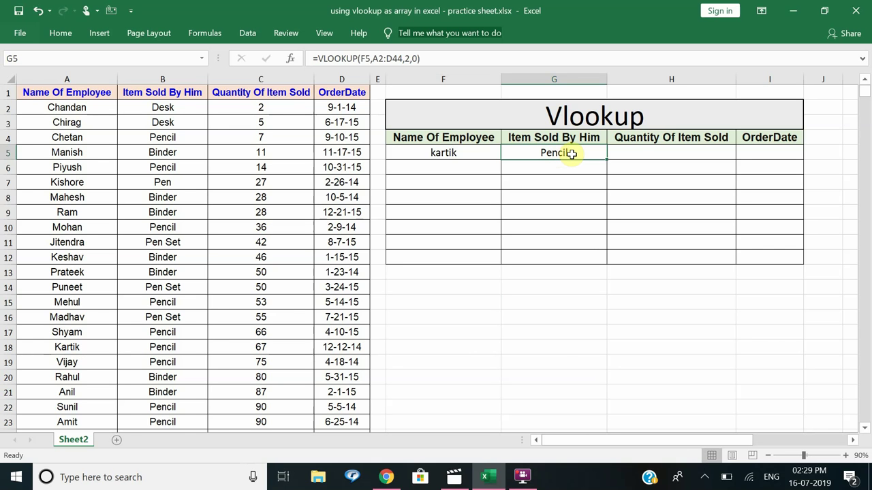
# - Clear the old VLOOKUP formula out of G5
pyautogui.write('=')
pyautogui.press('BackSpace')
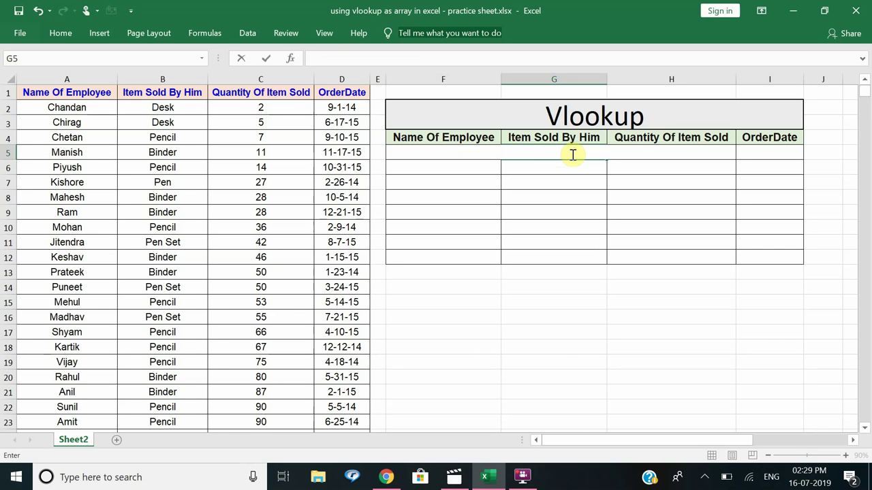
pyautogui.click(489, 346)
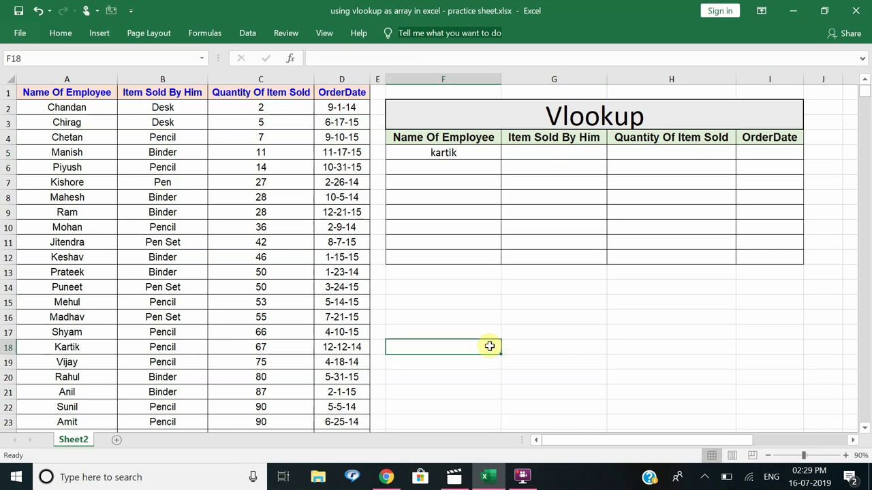
# - Select G5:I5 and begin a new =vlookup( formula
pyautogui.click(544, 151)
pyautogui.moveTo(544, 152); pyautogui.dragTo(769, 152)
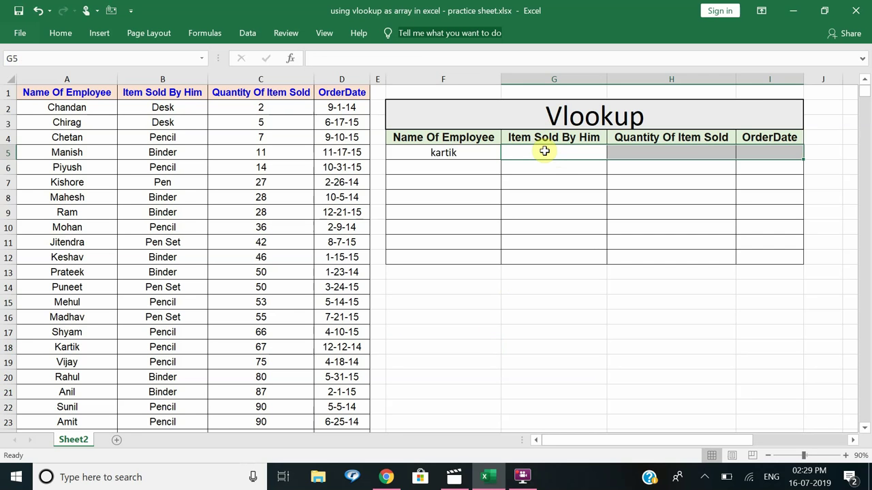
pyautogui.click(544, 151)
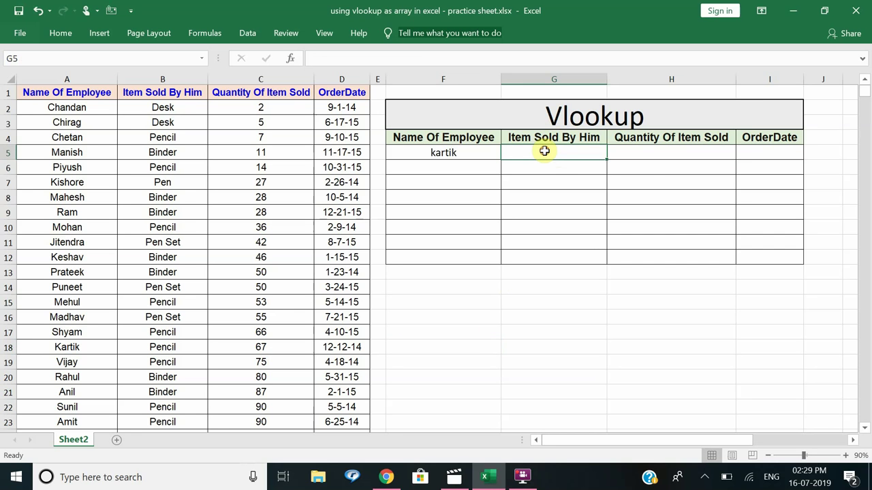
pyautogui.moveTo(544, 151); pyautogui.dragTo(747, 160)
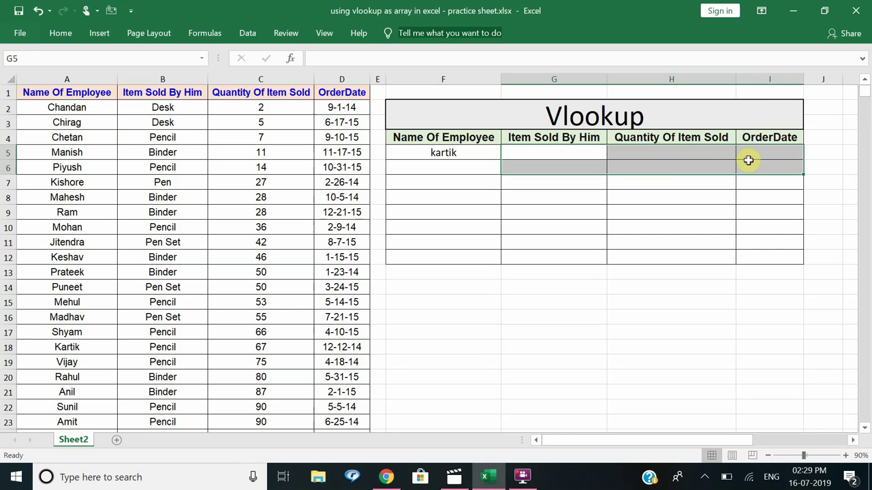
pyautogui.click(589, 154)
pyautogui.hotkey('shift', 'Right')
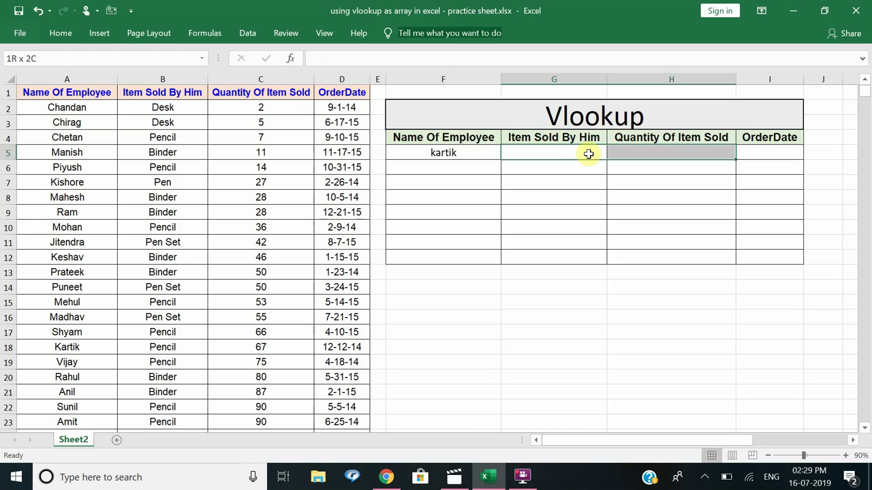
pyautogui.hotkey('shift', 'Right')
pyautogui.write('=')
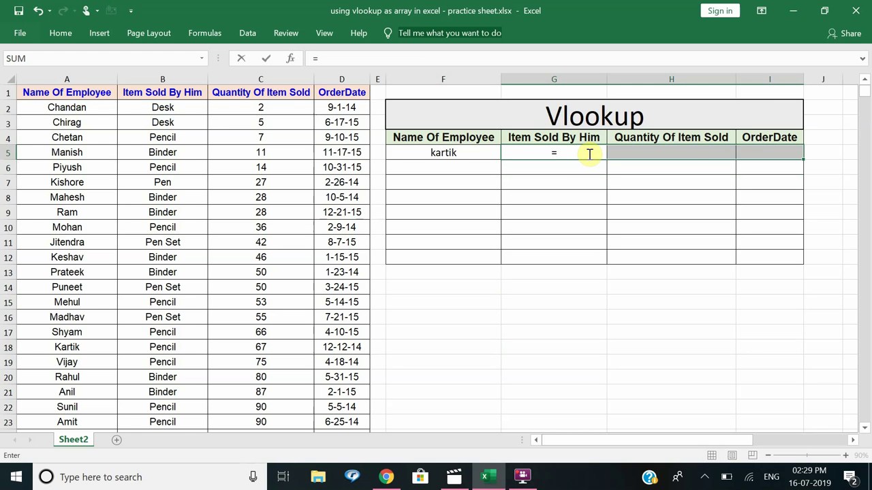
pyautogui.write('vlooku')
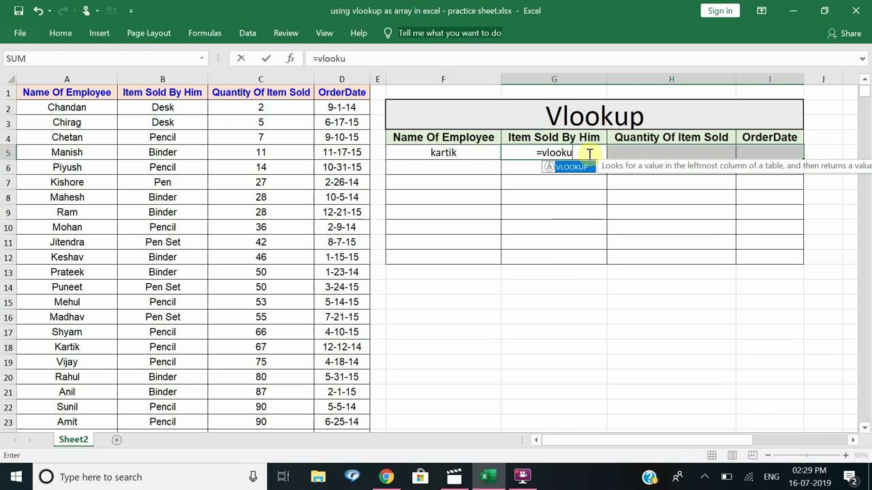
pyautogui.write('p(')
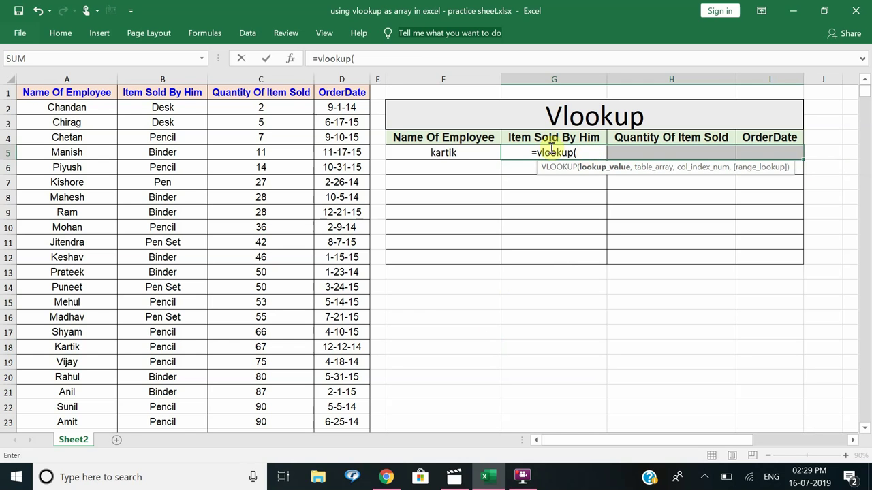
# - Enter F5 as the lookup value and A2:D44 as the table range in the new VLOOKUP
pyautogui.click(445, 150)
pyautogui.write(',')
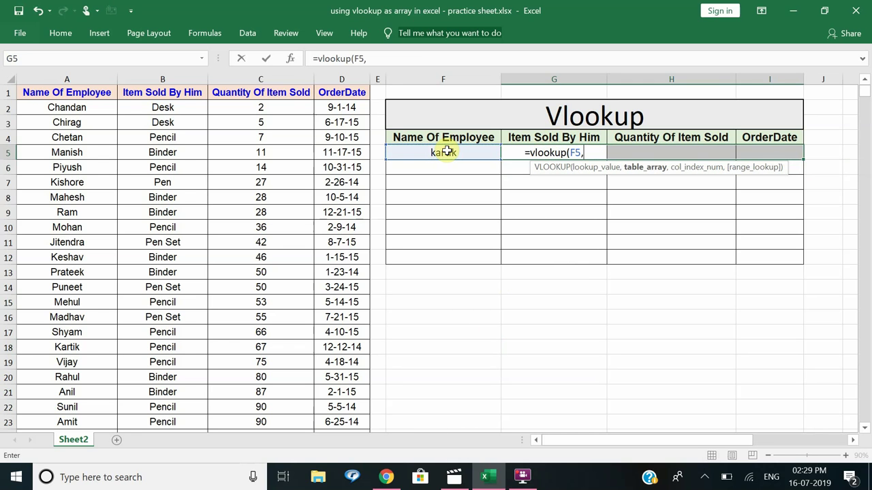
pyautogui.click(77, 111)
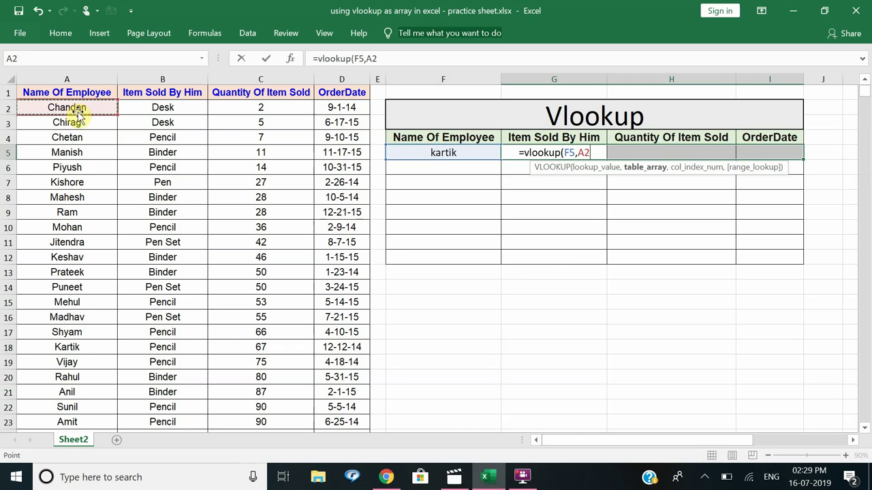
pyautogui.hotkey('shift', 'Right')
pyautogui.hotkey('shift', 'Right')
pyautogui.hotkey('shift', 'Right')
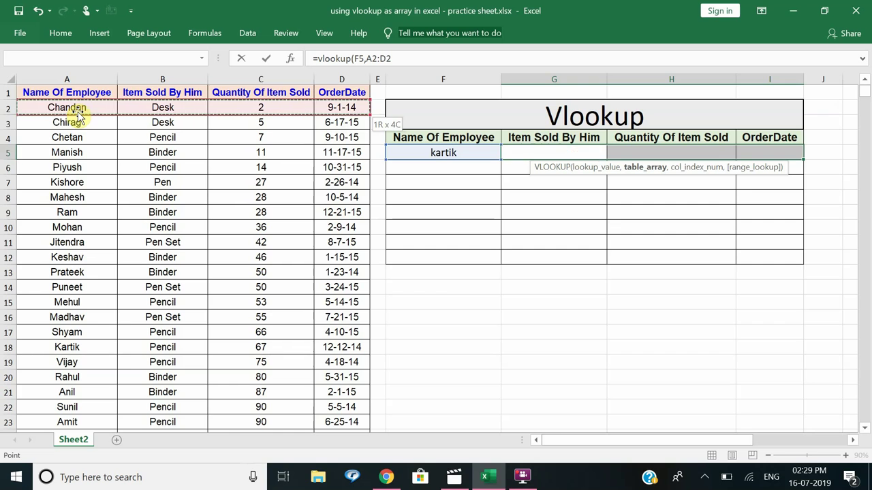
pyautogui.hotkey('shift', 'pagedown')
pyautogui.hotkey('shift', 'Down')
pyautogui.hotkey('shift', 'Down')
pyautogui.hotkey('shift', 'Down')
pyautogui.hotkey('shift', 'Down')
pyautogui.hotkey('shift', 'Down')
pyautogui.hotkey('shift', 'Down')
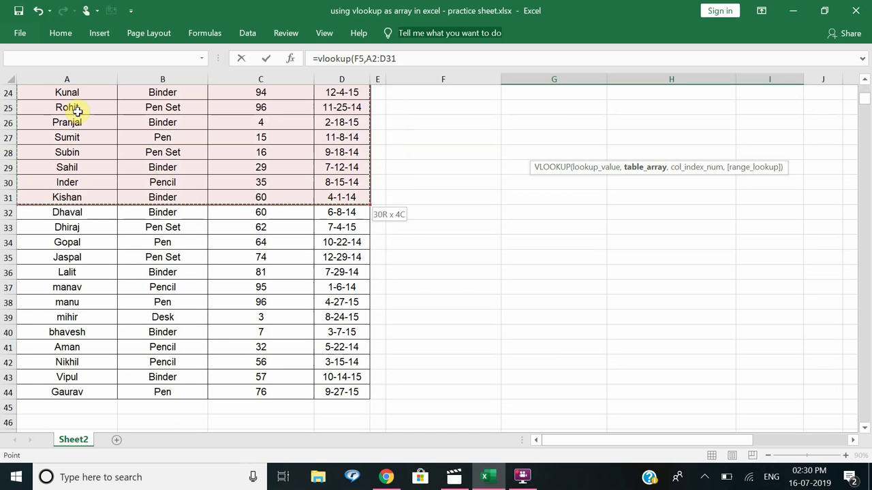
pyautogui.hotkey('shift', 'Down')
pyautogui.hotkey('shift', 'Down')
pyautogui.hotkey('shift', 'Down')
pyautogui.hotkey('shift', 'Down')
pyautogui.hotkey('shift', 'Down')
pyautogui.hotkey('shift', 'Down')
pyautogui.hotkey('shift', 'Down')
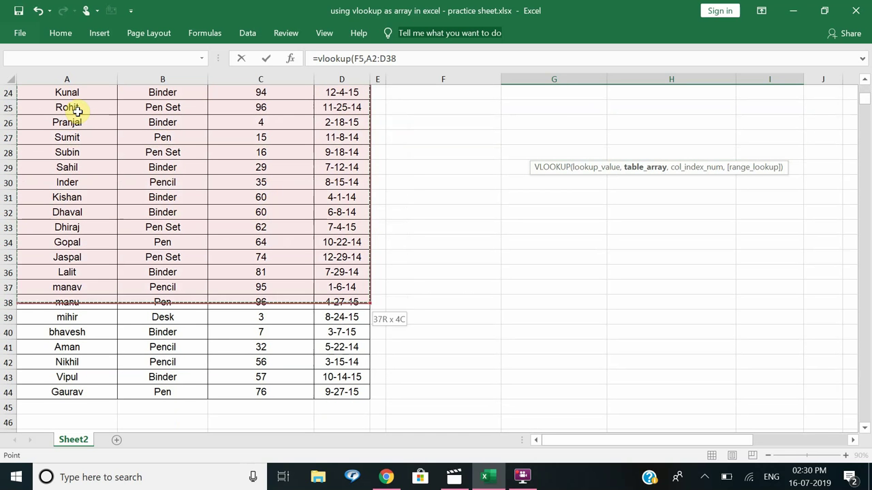
pyautogui.hotkey('shift', 'Down')
pyautogui.hotkey('shift', 'Down')
pyautogui.hotkey('shift', 'Down')
pyautogui.hotkey('shift', 'Down')
pyautogui.hotkey('shift', 'Down')
pyautogui.hotkey('shift', 'Down')
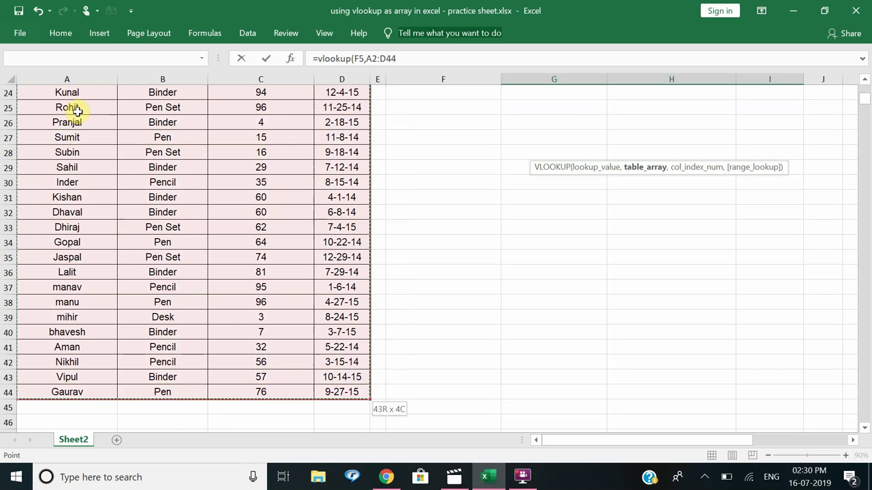
pyautogui.write(',')
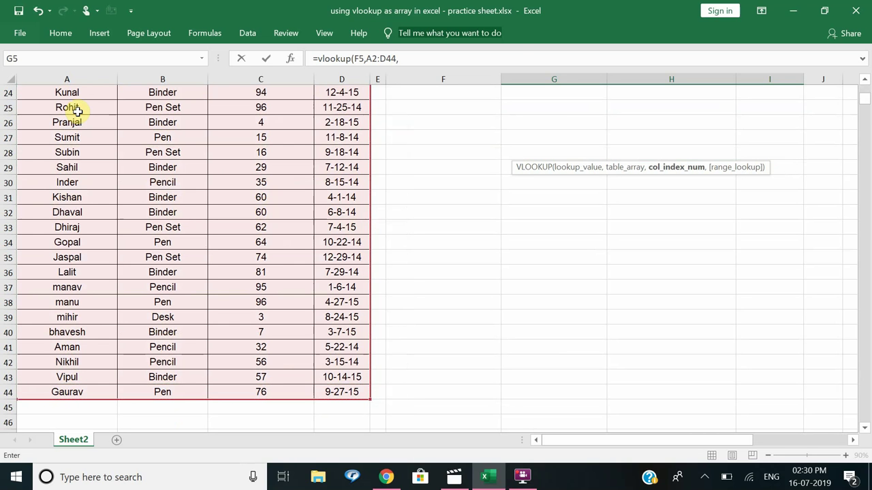
# - Finish with column indexes {2,3,4} and 0, entering it as an array formula across G5:I5
pyautogui.moveTo(865, 98); pyautogui.dragTo(867, 81)
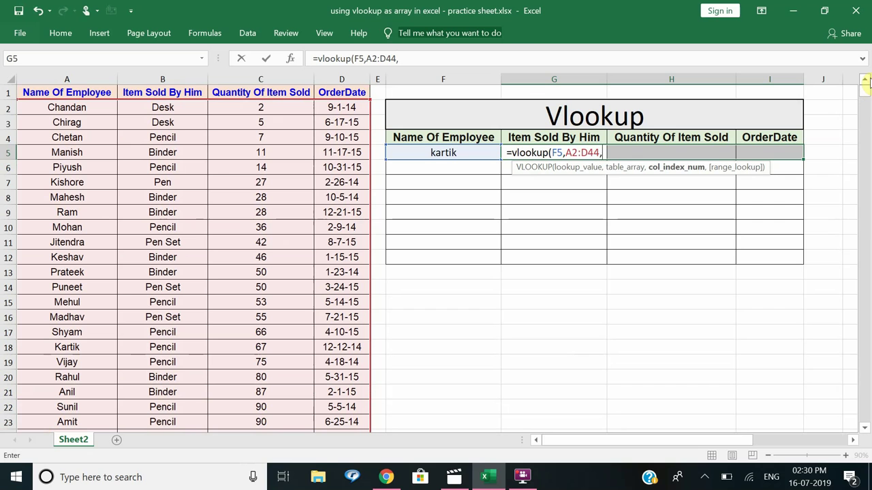
pyautogui.write('{')
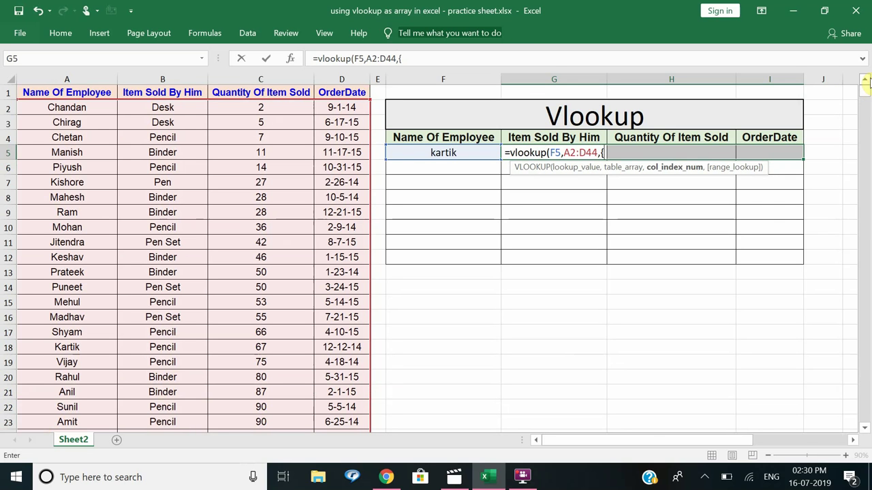
pyautogui.write('2,3,')
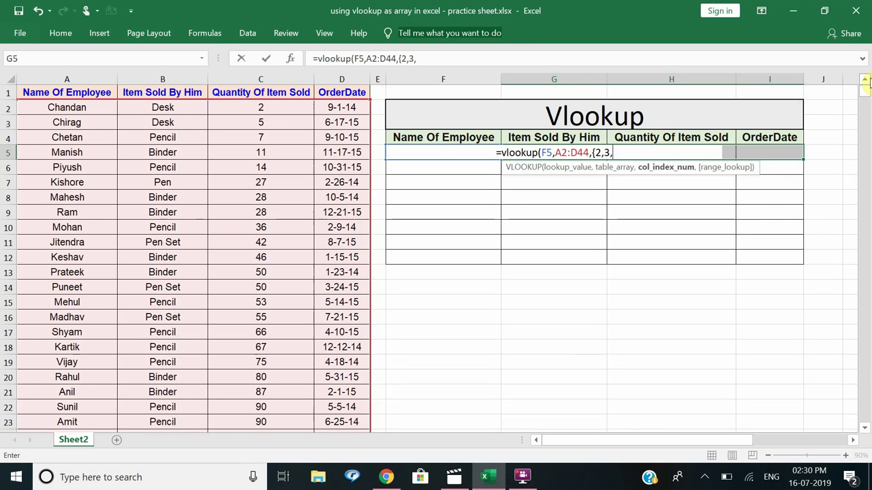
pyautogui.write('4')
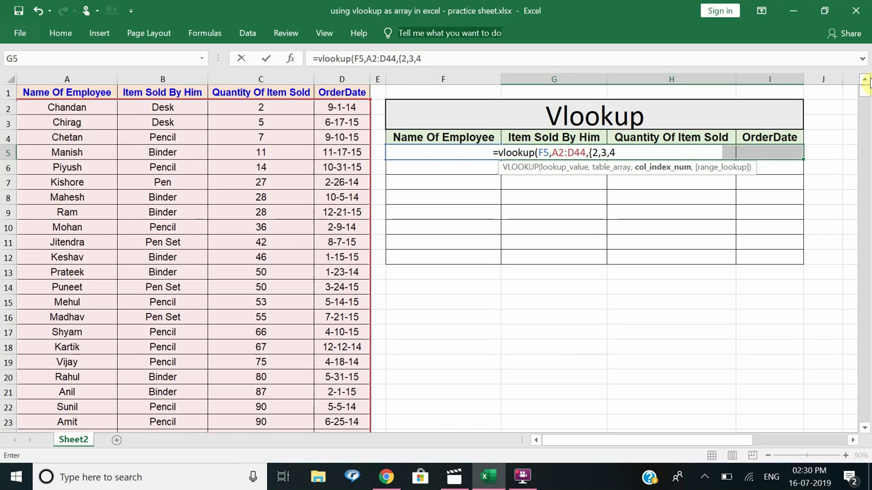
pyautogui.write('}')
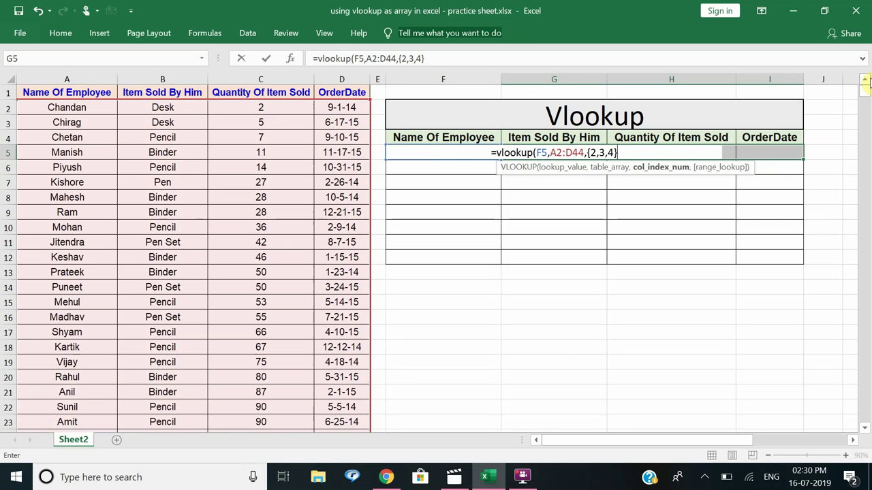
pyautogui.write(',')
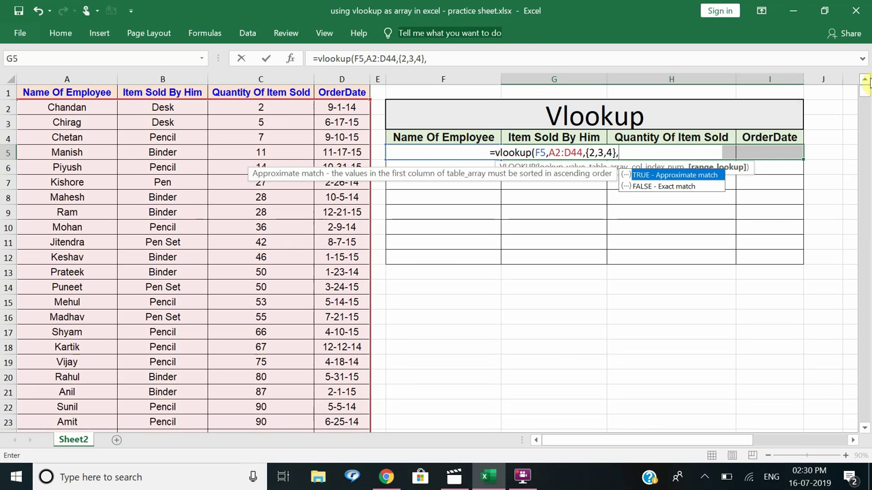
pyautogui.write('0')
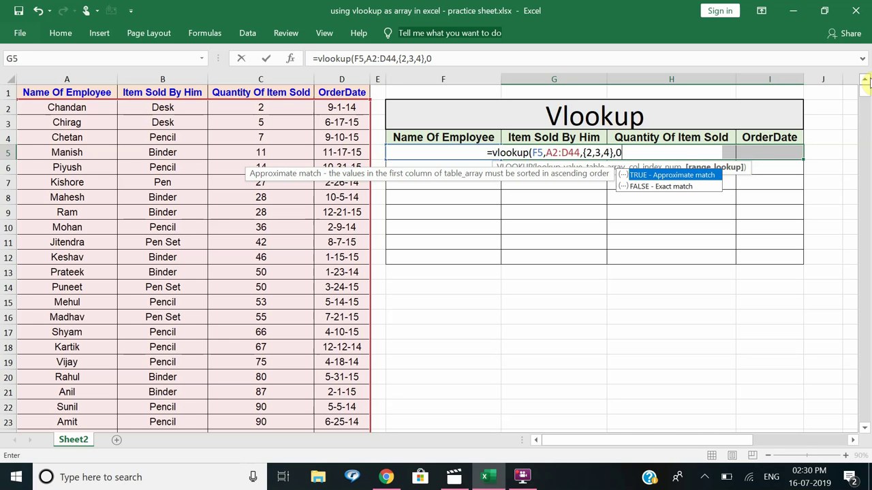
pyautogui.hotkey('ctrl', 'shift', 'Return')
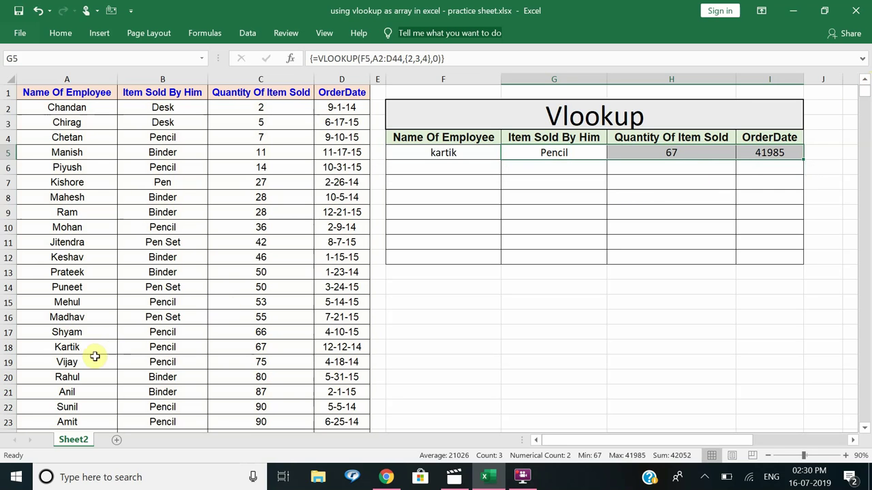
# - Replace kartik with ram as the employee name in F5
pyautogui.moveTo(93, 347); pyautogui.dragTo(345, 352)
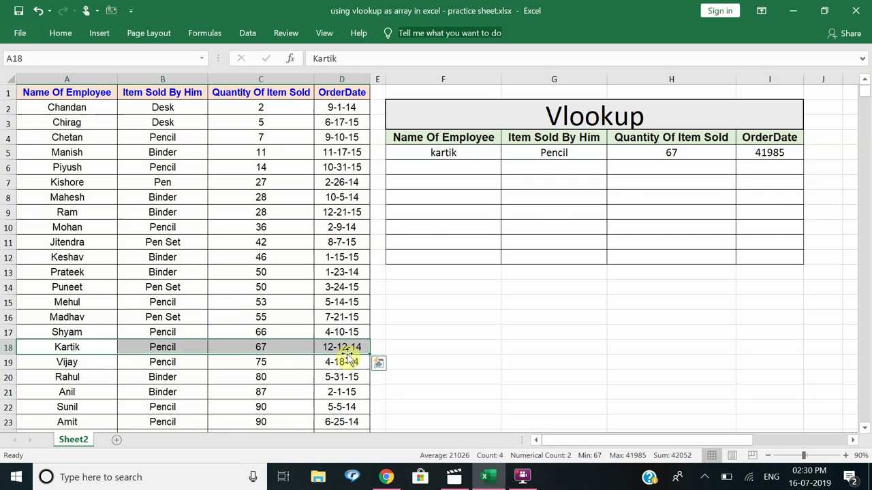
pyautogui.click(466, 153)
pyautogui.press('BackSpace')
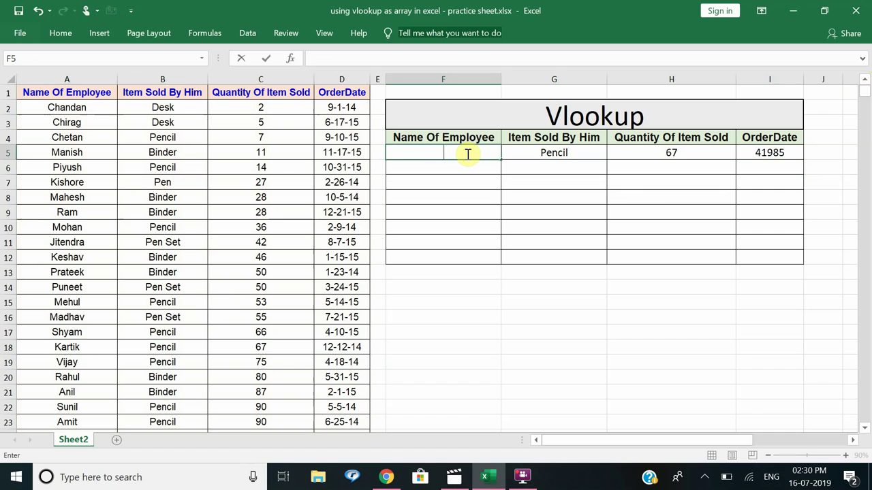
pyautogui.write('ram')
pyautogui.press('Return')
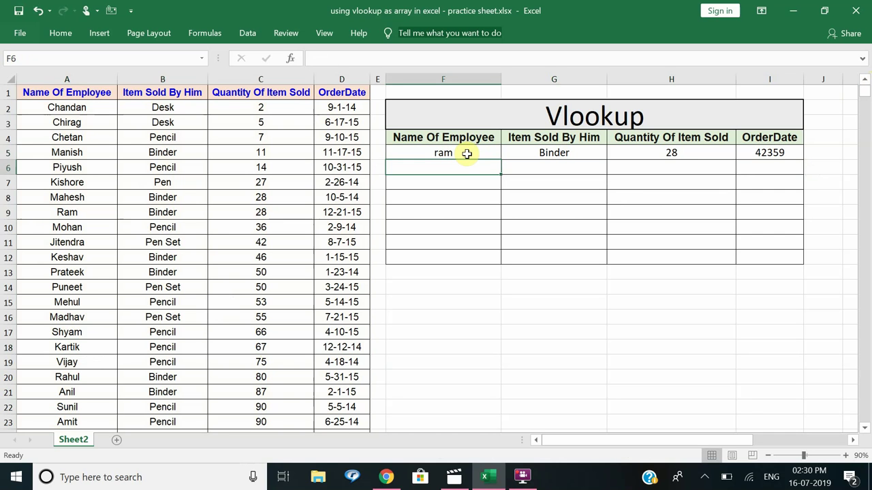
# - Compare Ram's source row B9:D9 with the results Binder, 28 and 42359
pyautogui.click(185, 212)
pyautogui.press('Right')
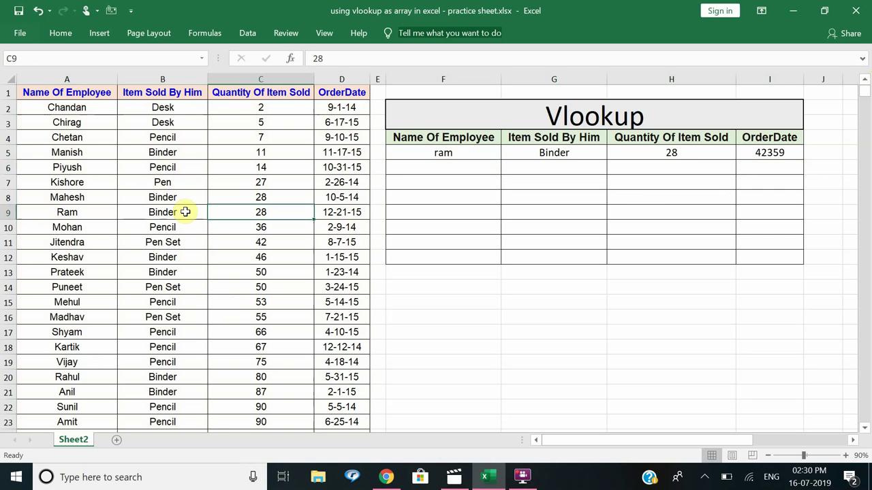
pyautogui.press('Right')
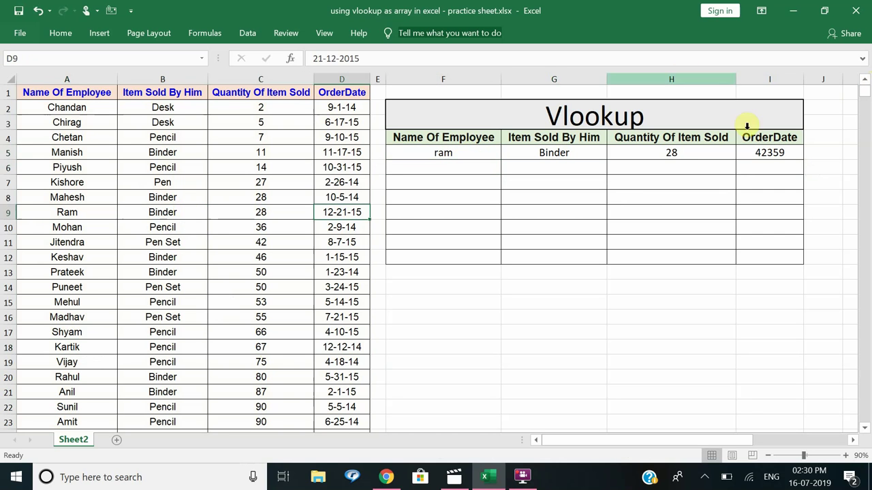
pyautogui.click(778, 154)
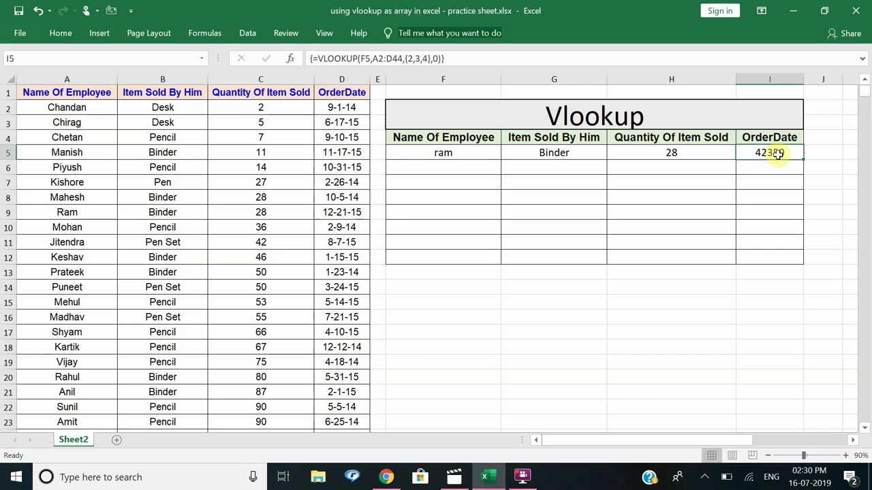
# - Apply the Date number format to I5 so it shows 21-12-2015
pyautogui.rightClick(778, 154)
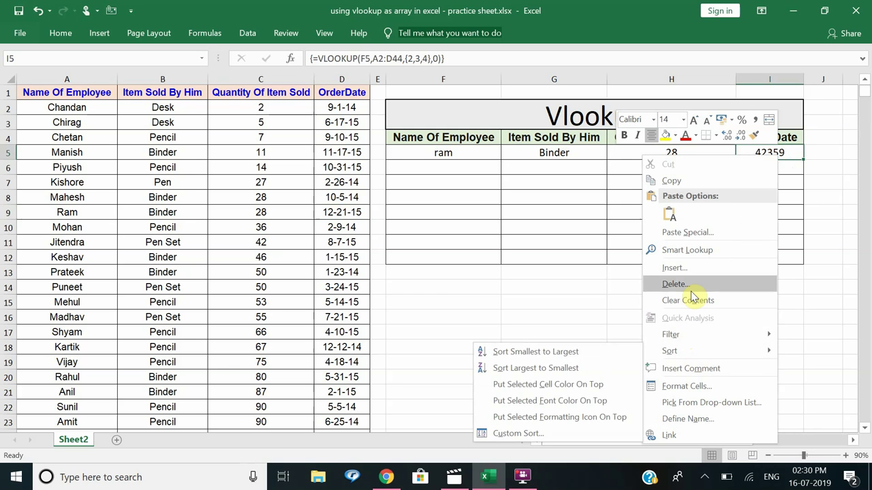
pyautogui.click(692, 388)
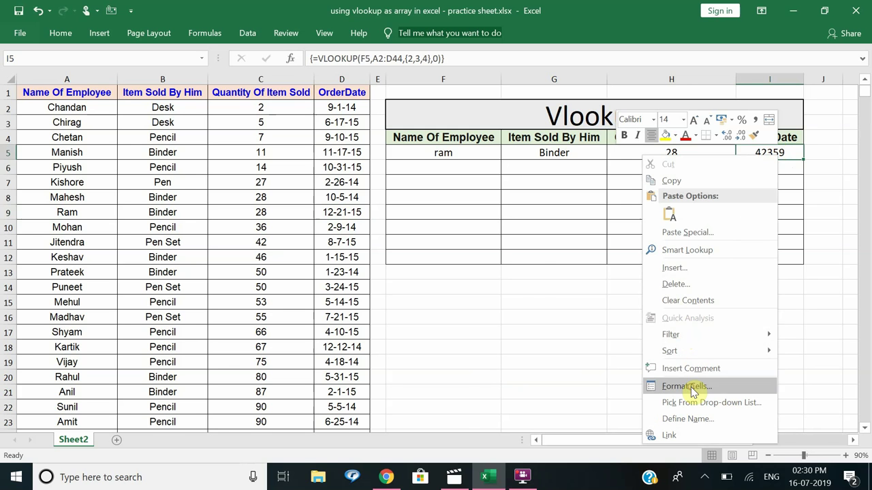
pyautogui.click(546, 227)
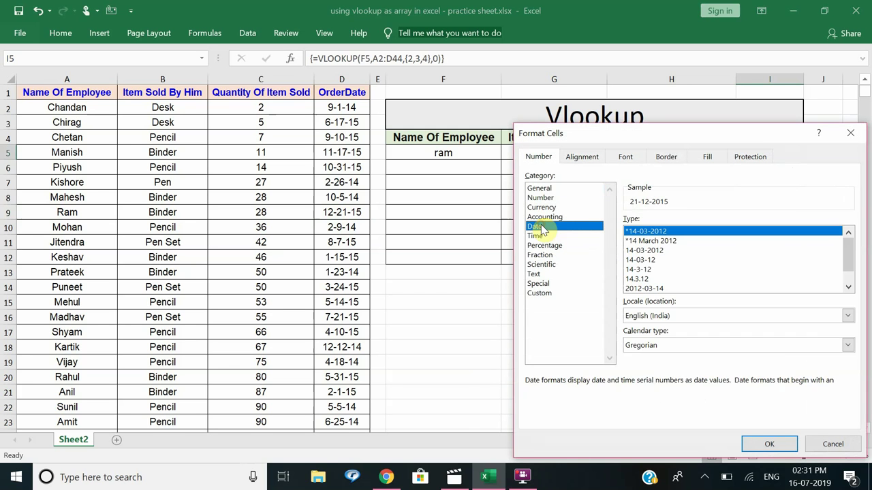
pyautogui.click(764, 445)
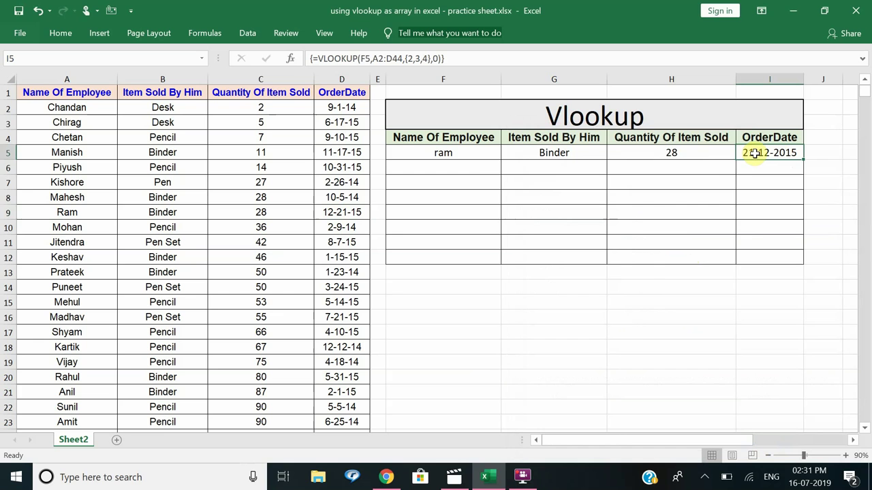
# - Reopen Format Cells on I5 to verify the date format, then cancel
pyautogui.rightClick(754, 152)
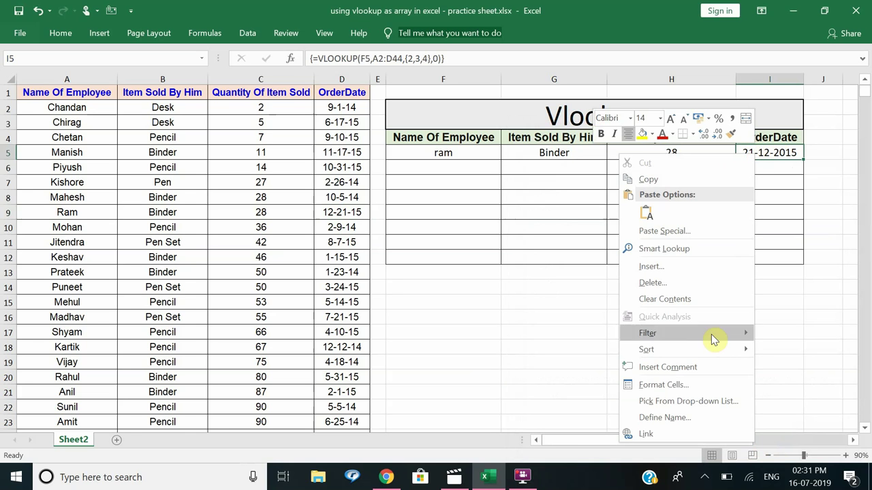
pyautogui.click(694, 385)
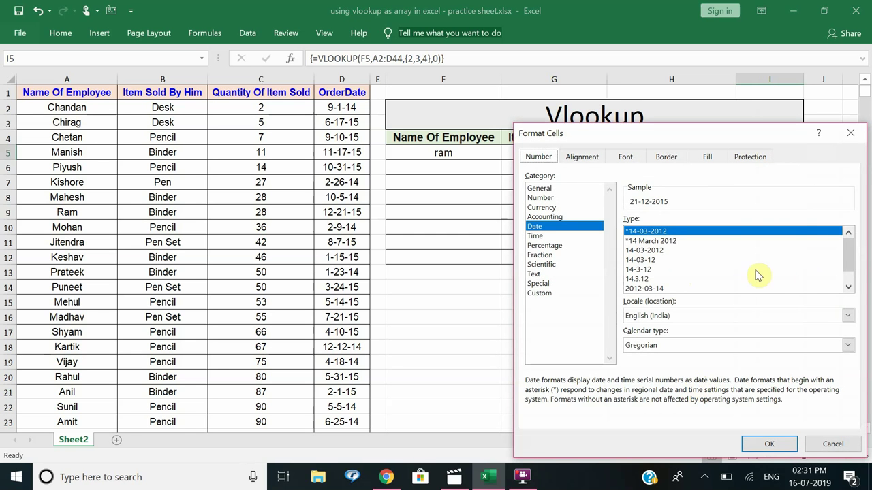
pyautogui.click(849, 286)
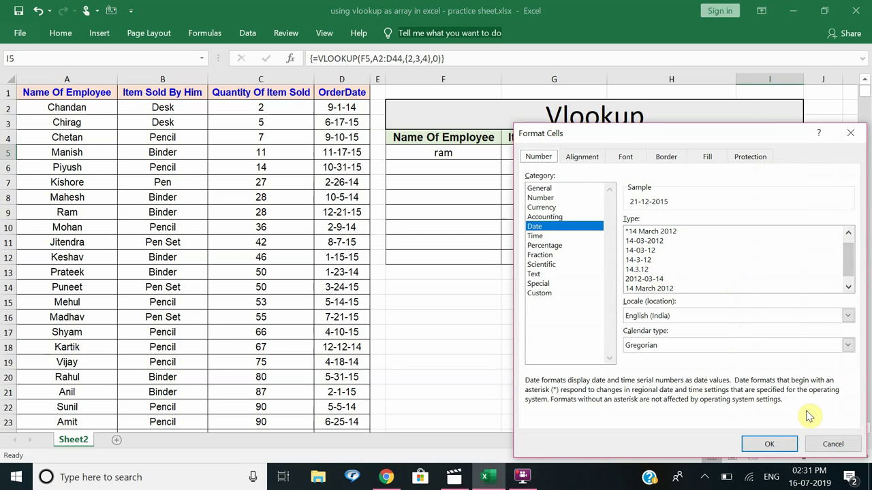
pyautogui.click(817, 444)
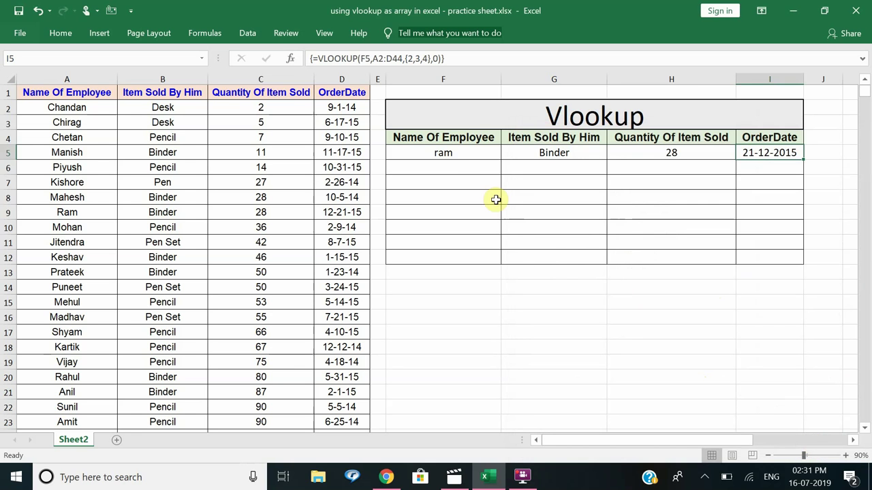
# - Replace ram with puneet in F5, giving Pen Set, 50 and 24-03-2015
pyautogui.doubleClick(456, 153)
pyautogui.press('BackSpace')
pyautogui.press('BackSpace')
pyautogui.press('BackSpace')
pyautogui.write('pun')
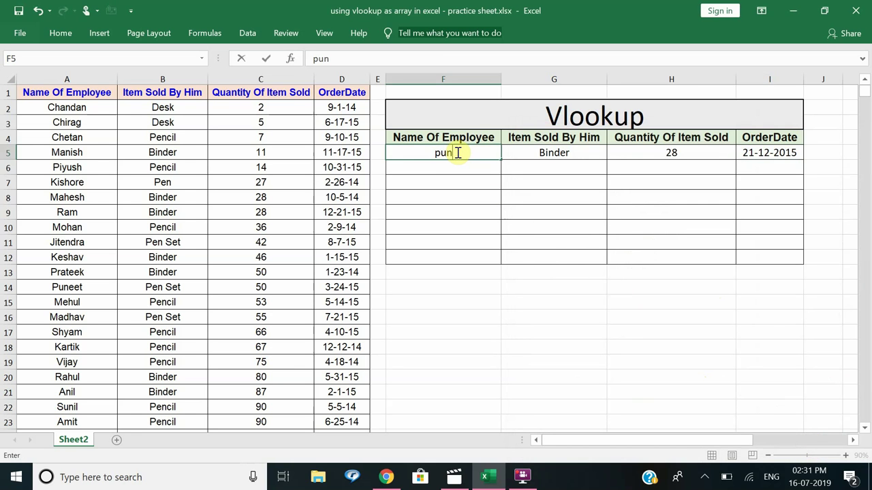
pyautogui.write('eet')
pyautogui.press('Return')
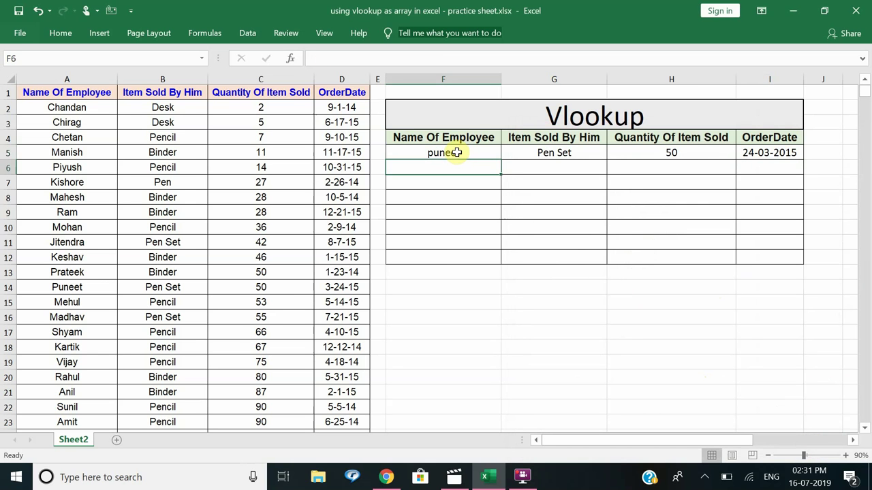